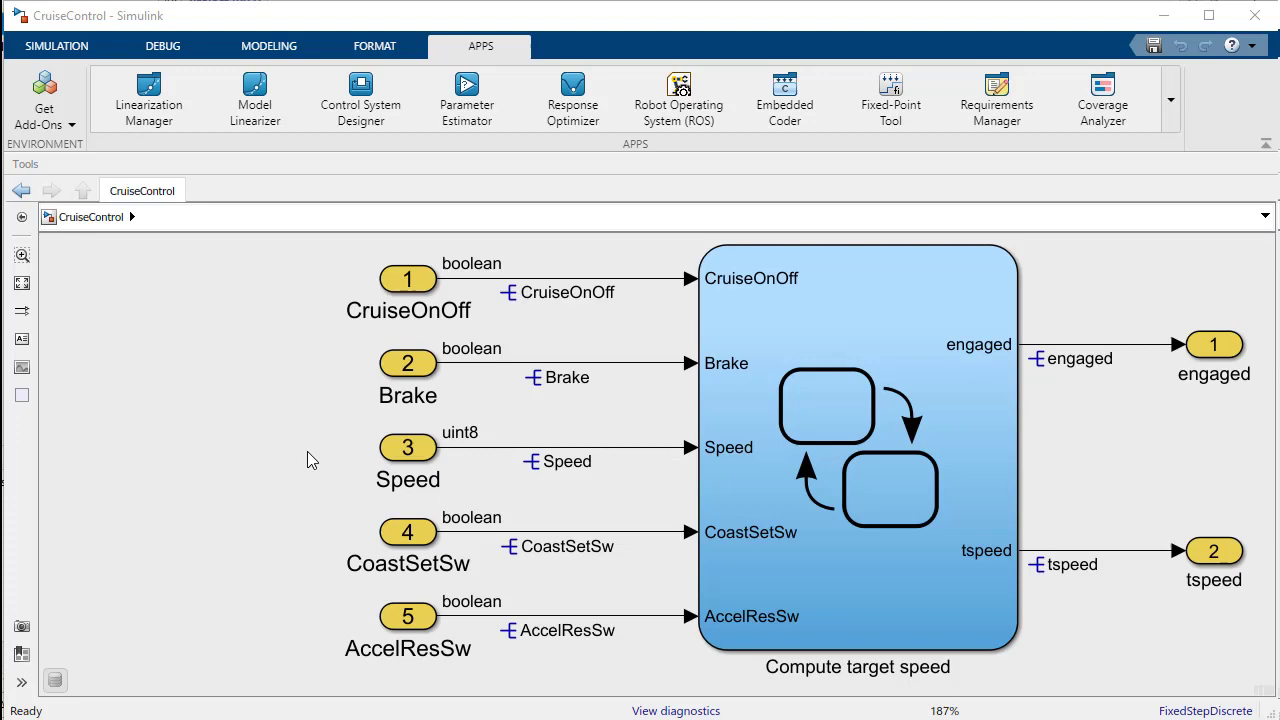
- Launch the Design Verifier app and detect design errors in CruiseControl, finding 1 dead-logic objective of 74
left_click(1170, 100)
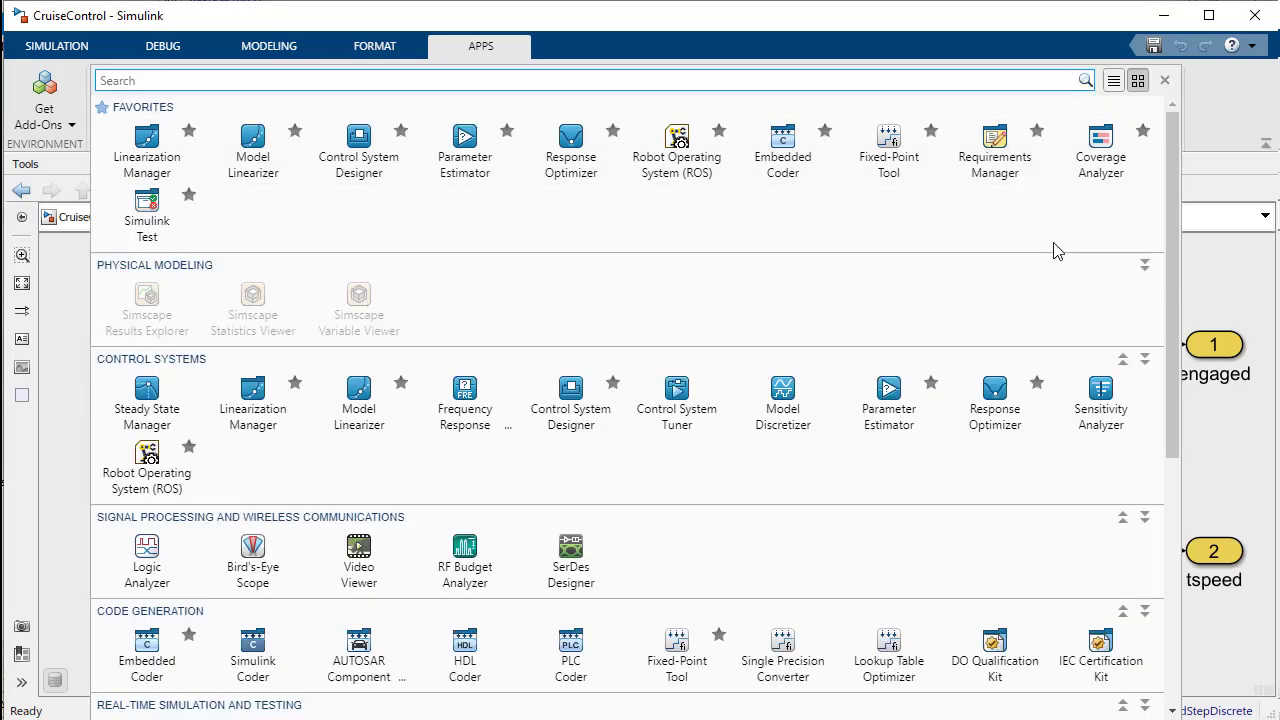
scroll(990, 378, "down", 5)
left_click(988, 391)
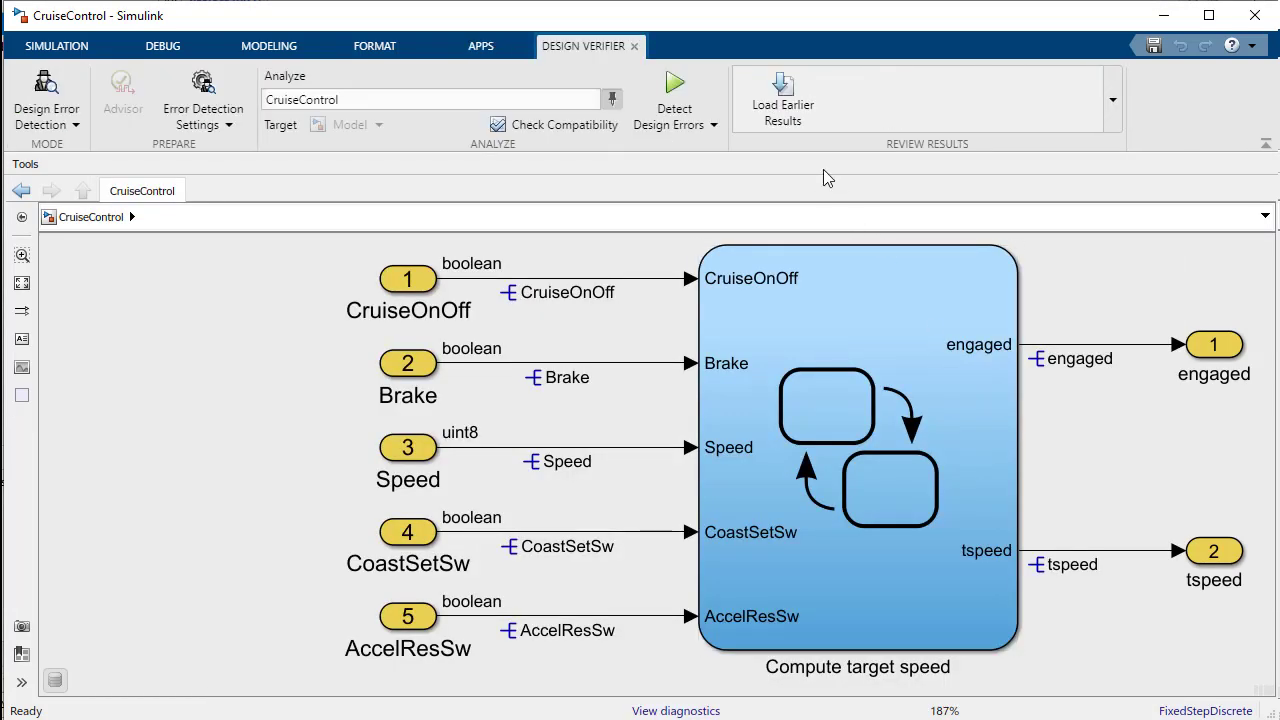
left_click(675, 85)
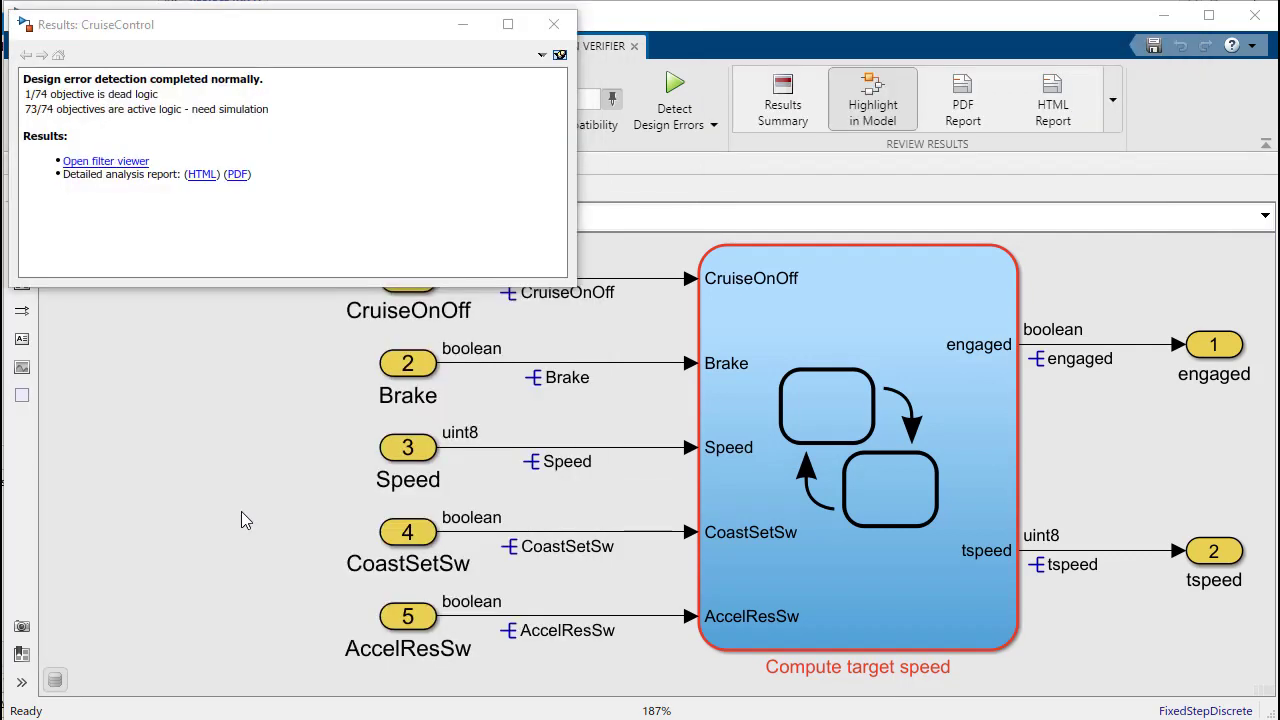
- Open the Compute target speed chart and inspect the dead-logic Coast-to-Steady transition's objectives
double_click(889, 475)
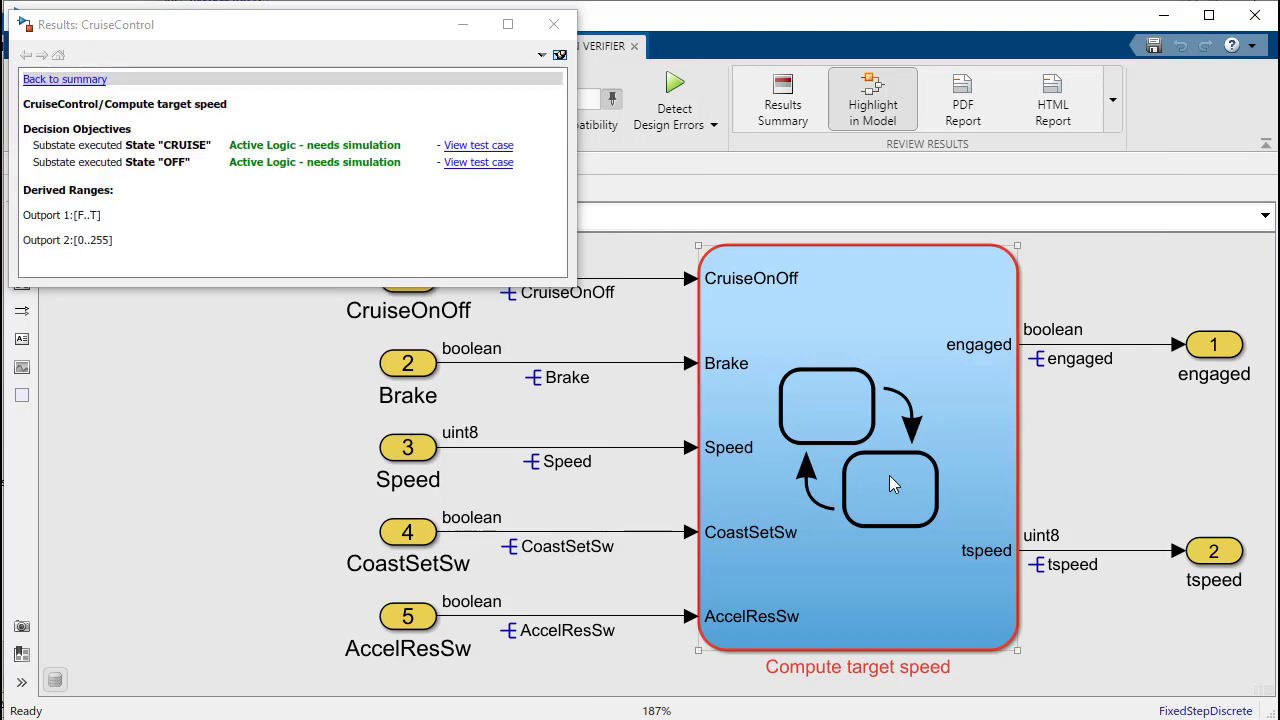
scroll(1058, 535, "up", 4)
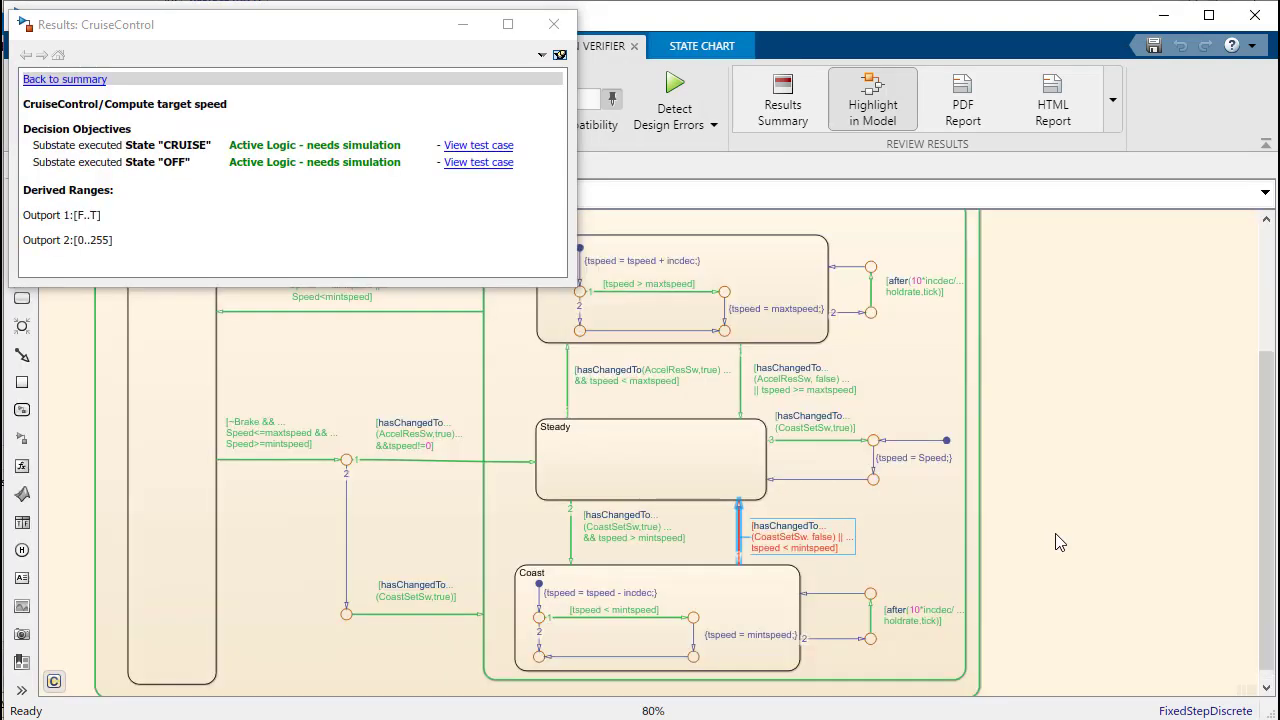
left_click_drag(1008, 507, 933, 456)
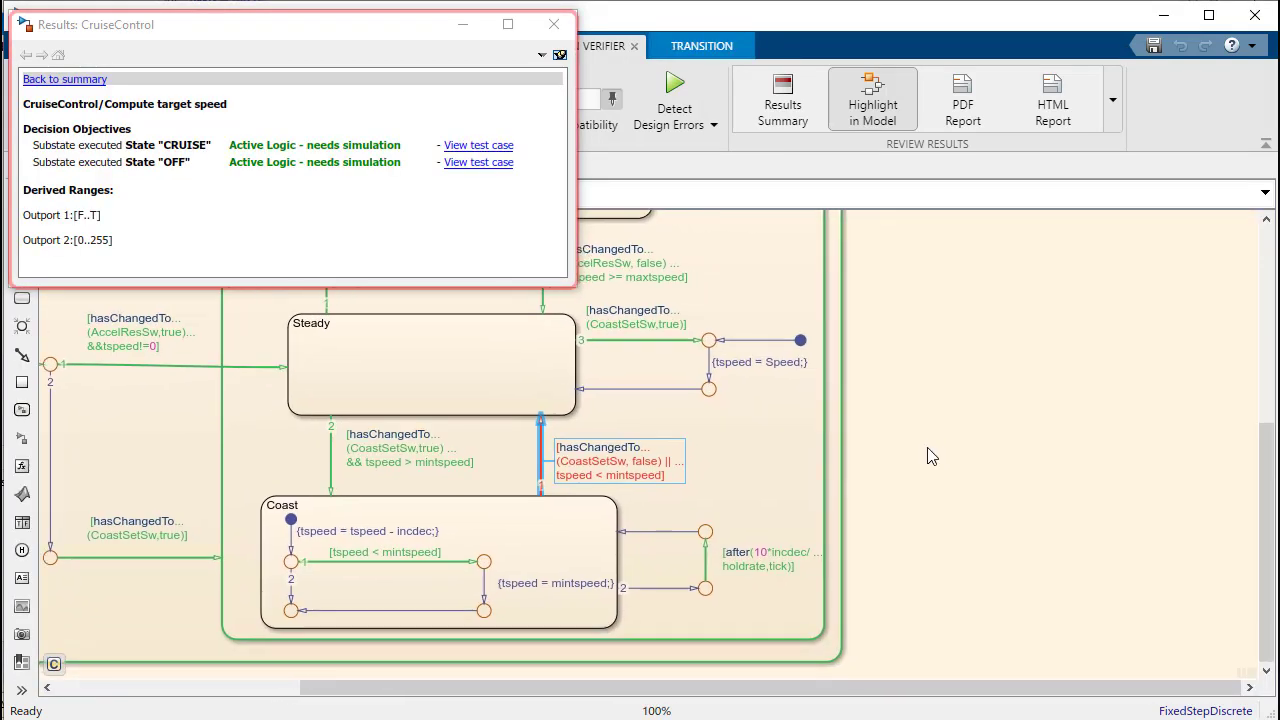
left_click(540, 455)
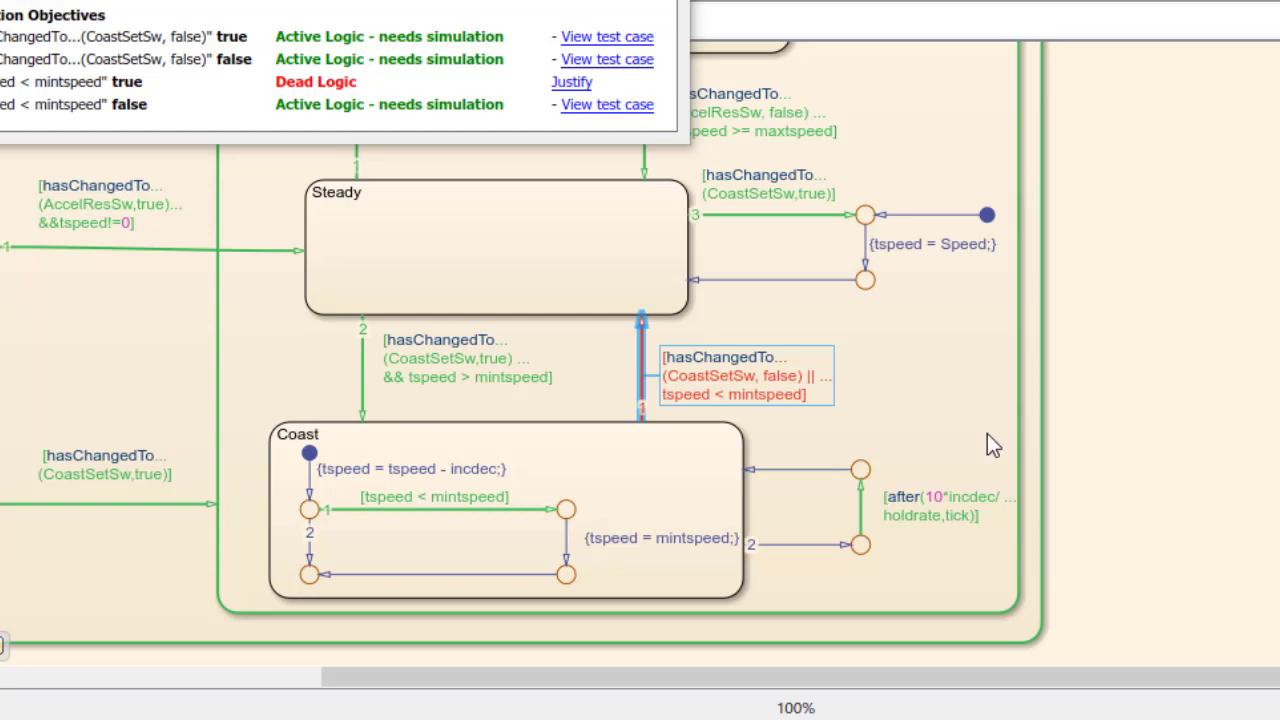
- Change the Coast exit condition to 'tspeed <= mintspeed' and rerun design error detection
left_click(790, 408)
left_click(724, 394)
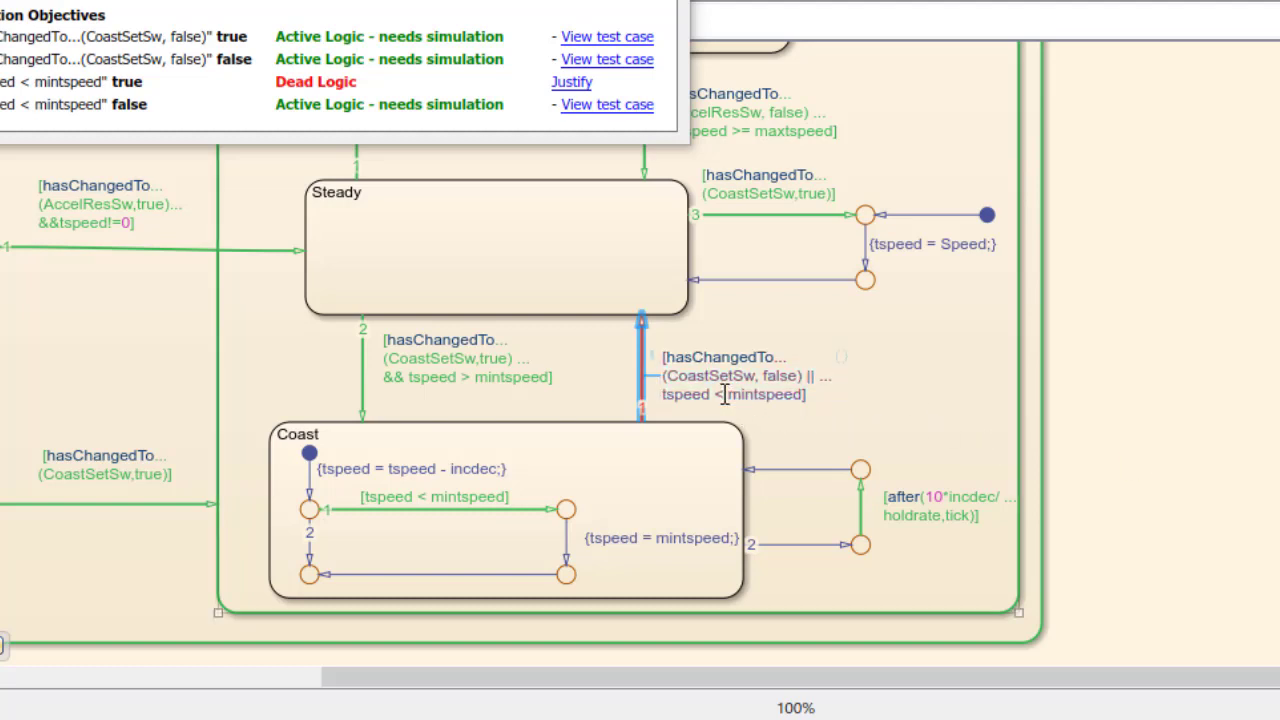
type("=")
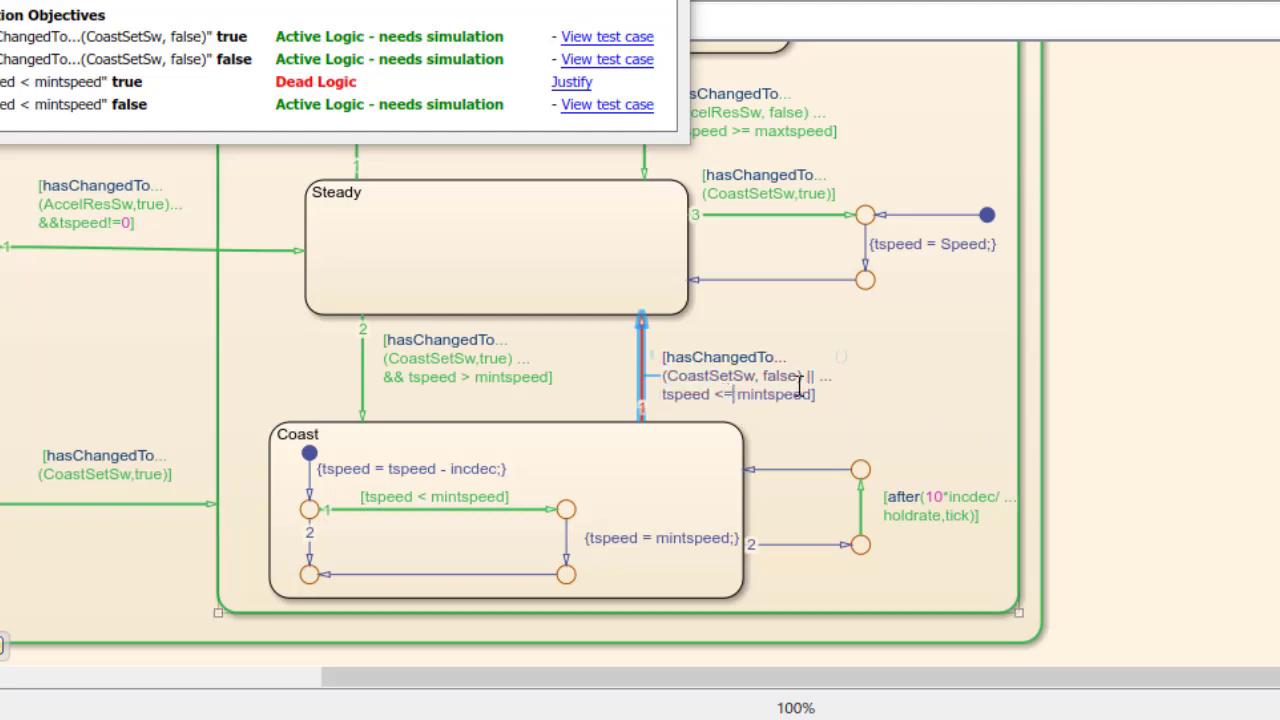
left_click(1131, 447)
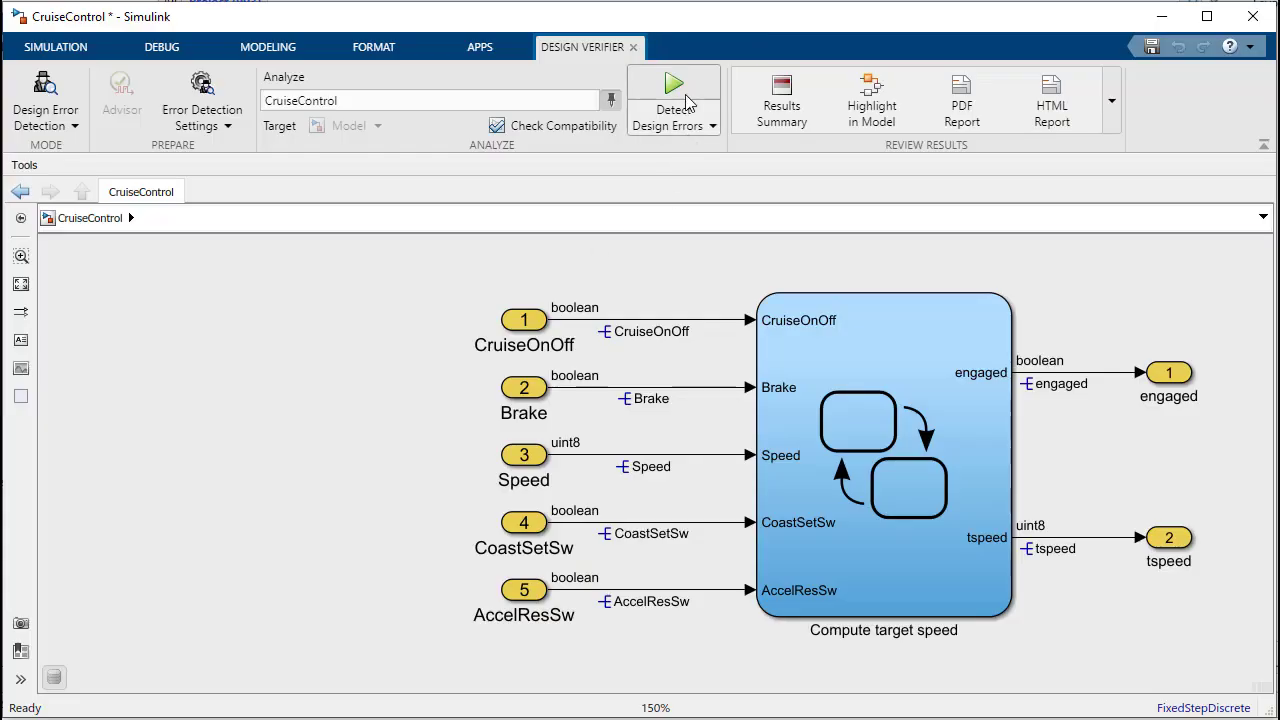
left_click(687, 90)
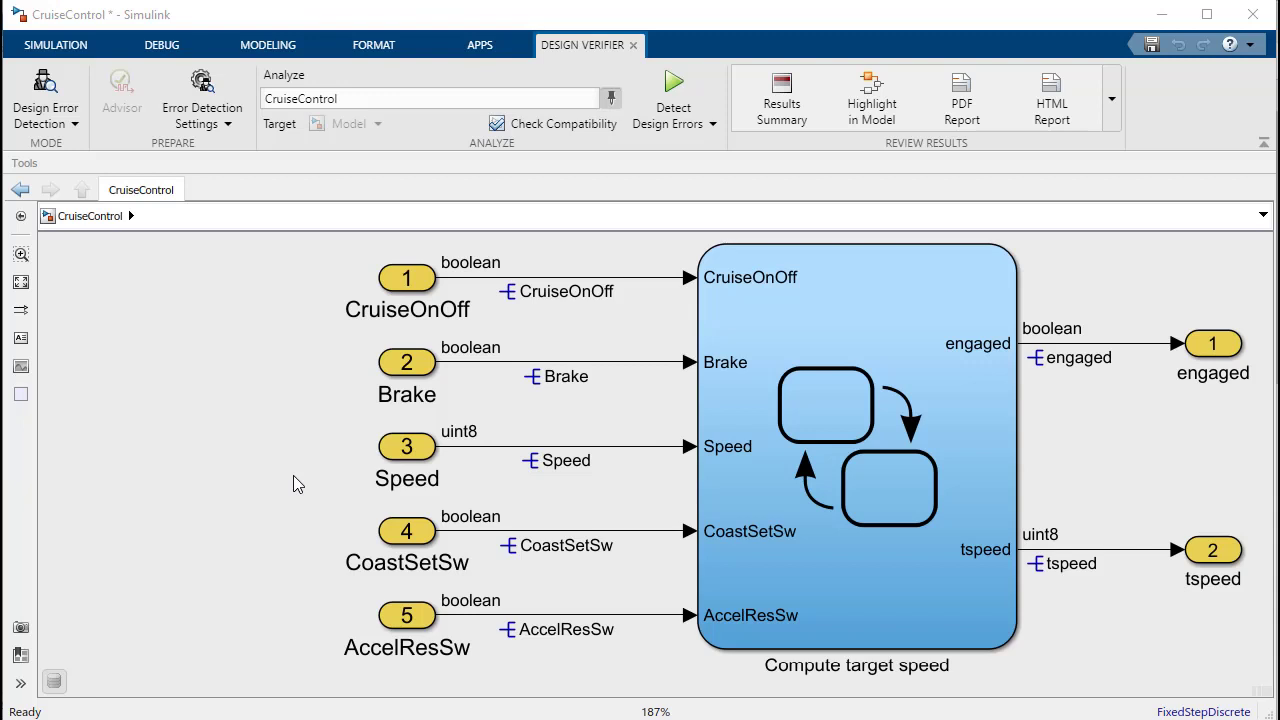
- Rerun detection and open the test harness for the timed transition's division-by-zero error
left_click(677, 95)
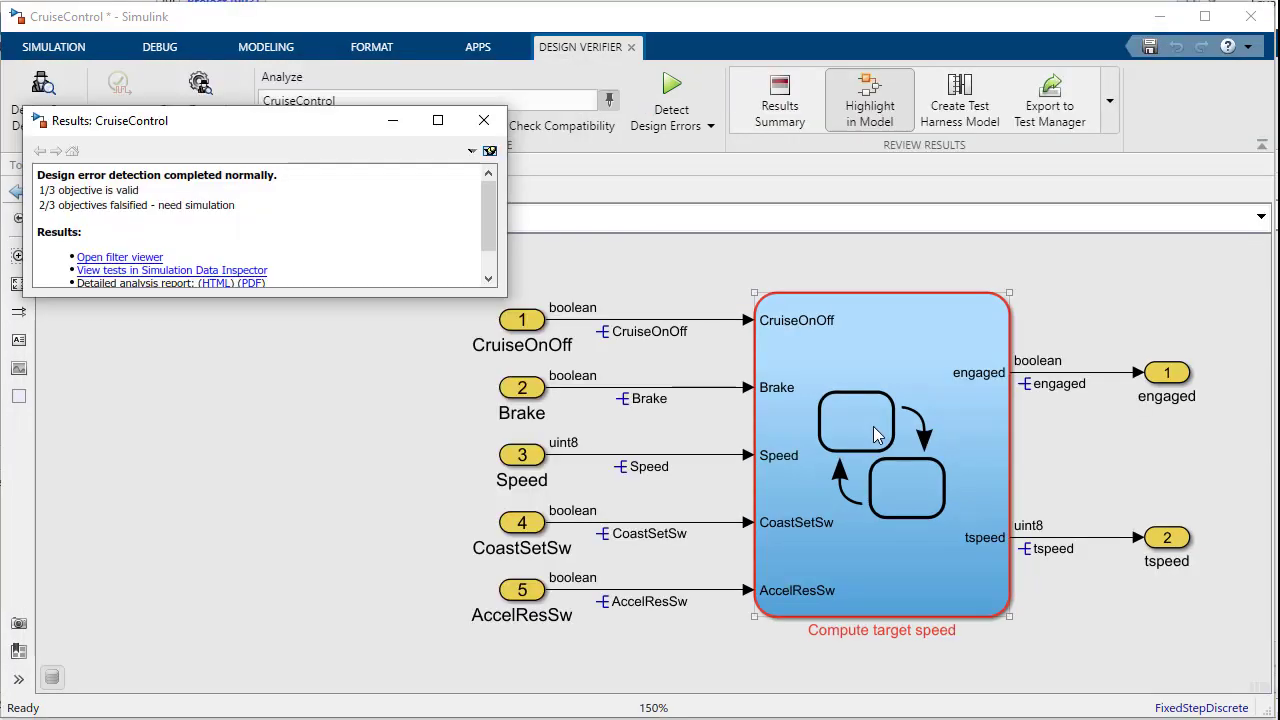
double_click(873, 426)
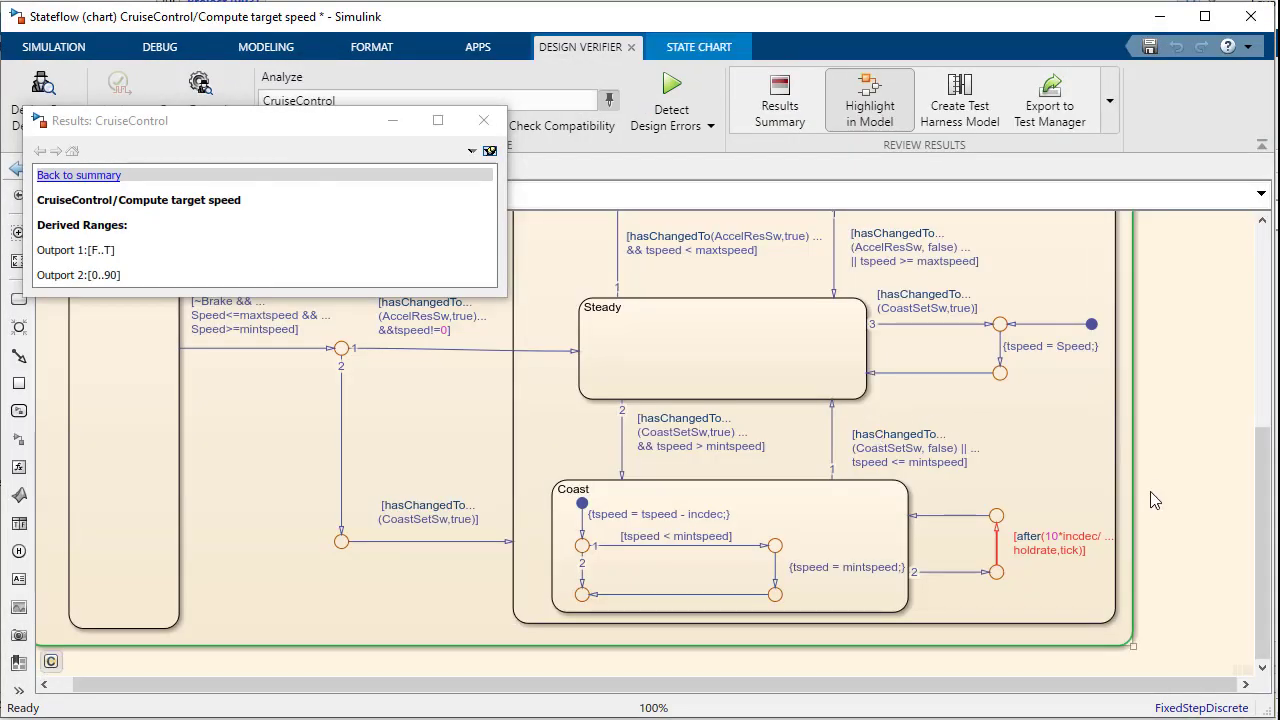
left_click(1059, 549)
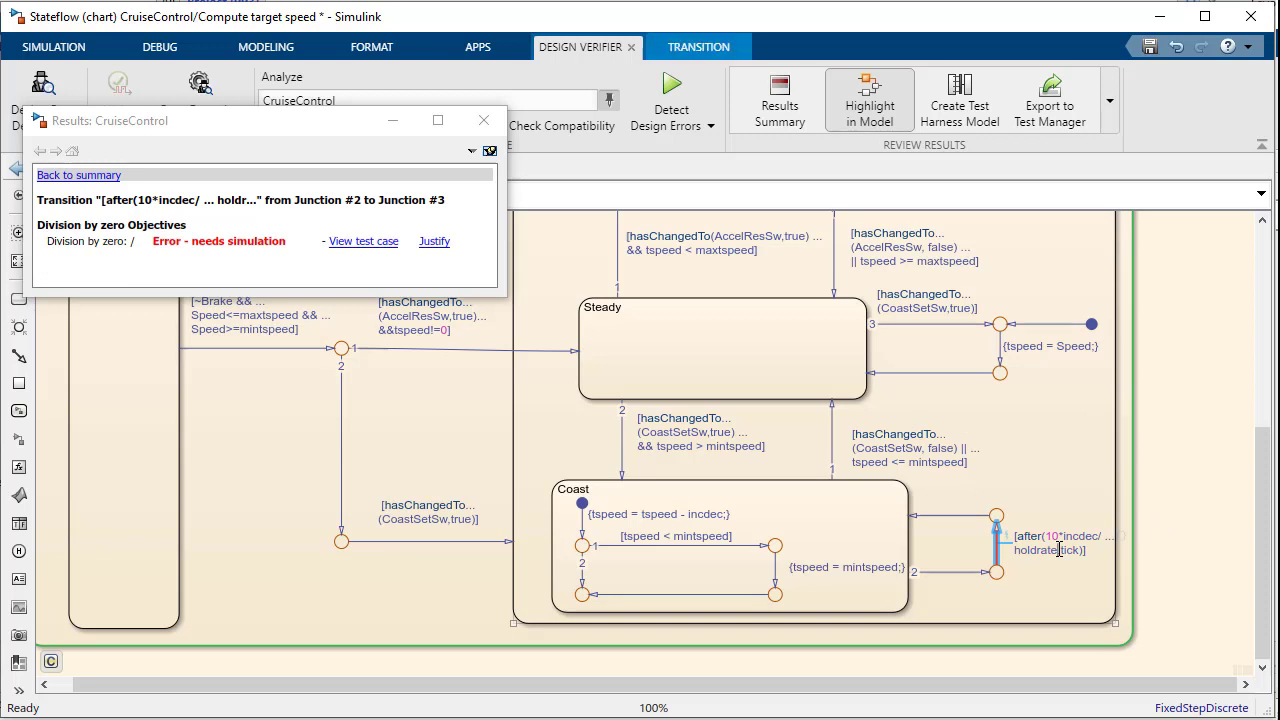
left_click(368, 243)
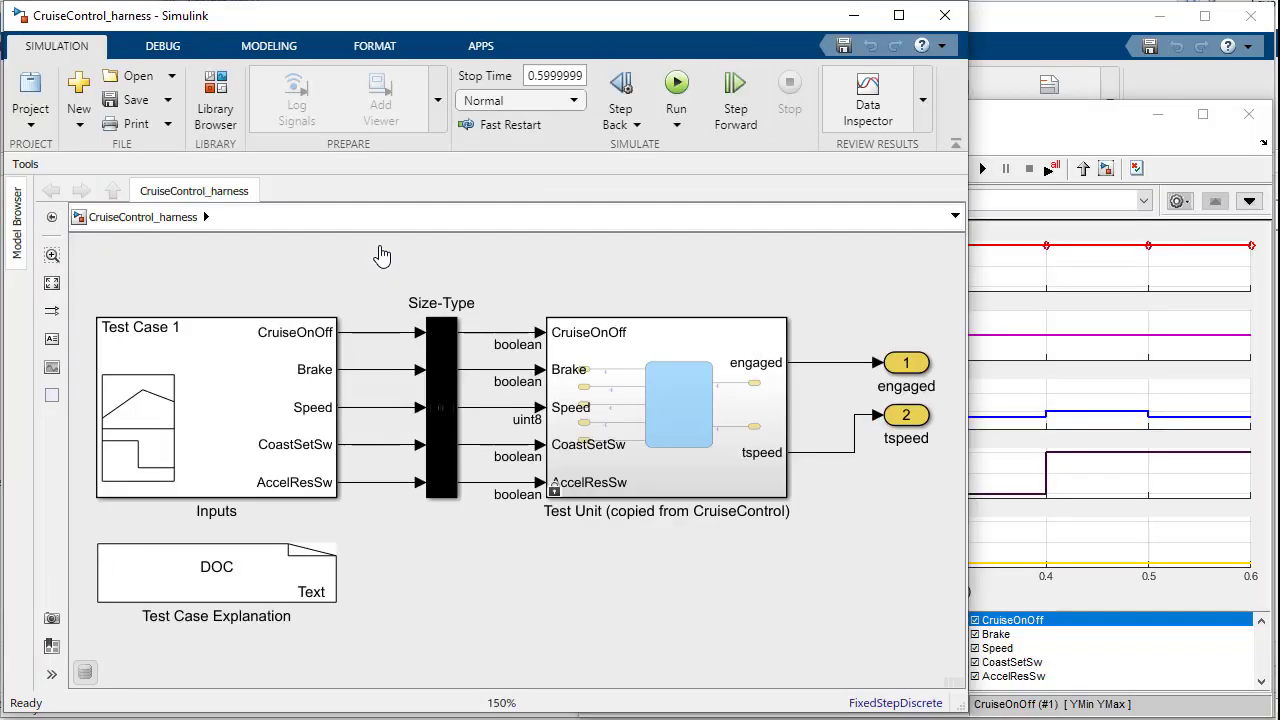
- Simulate the harness to reproduce the divide-by-zero, then show the chart's red after(...) transitions
left_click(677, 83)
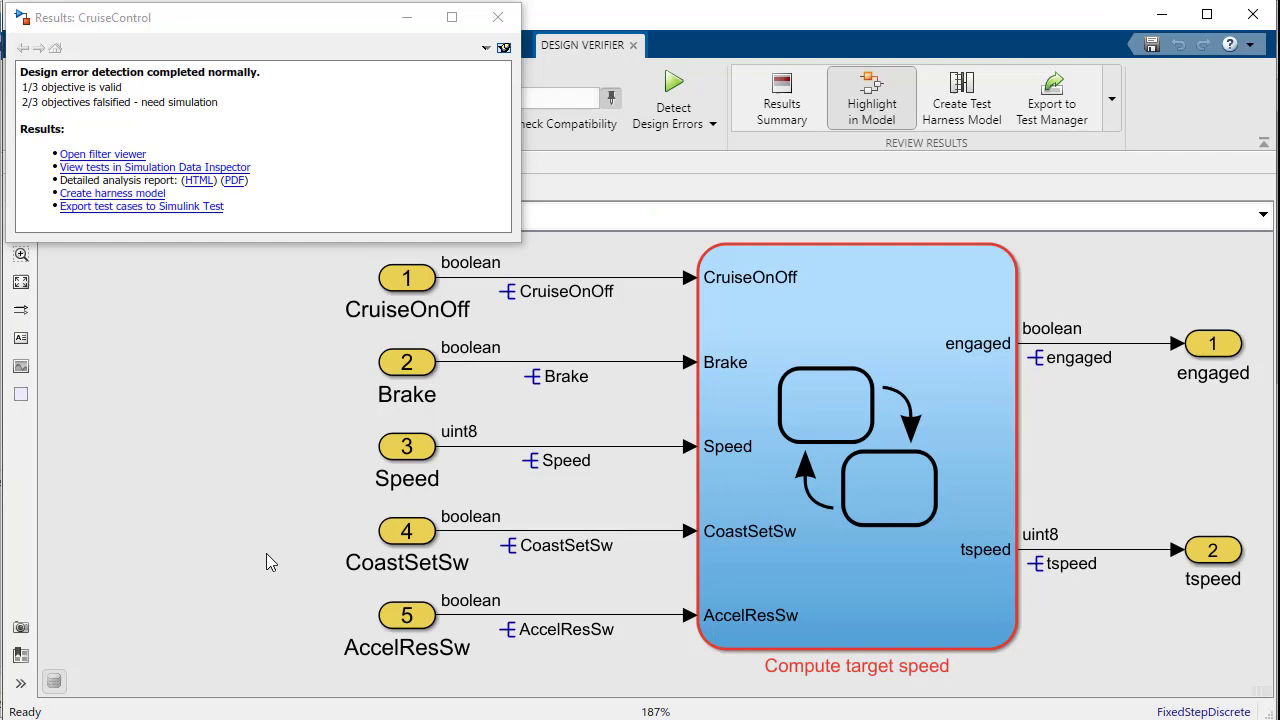
double_click(887, 440)
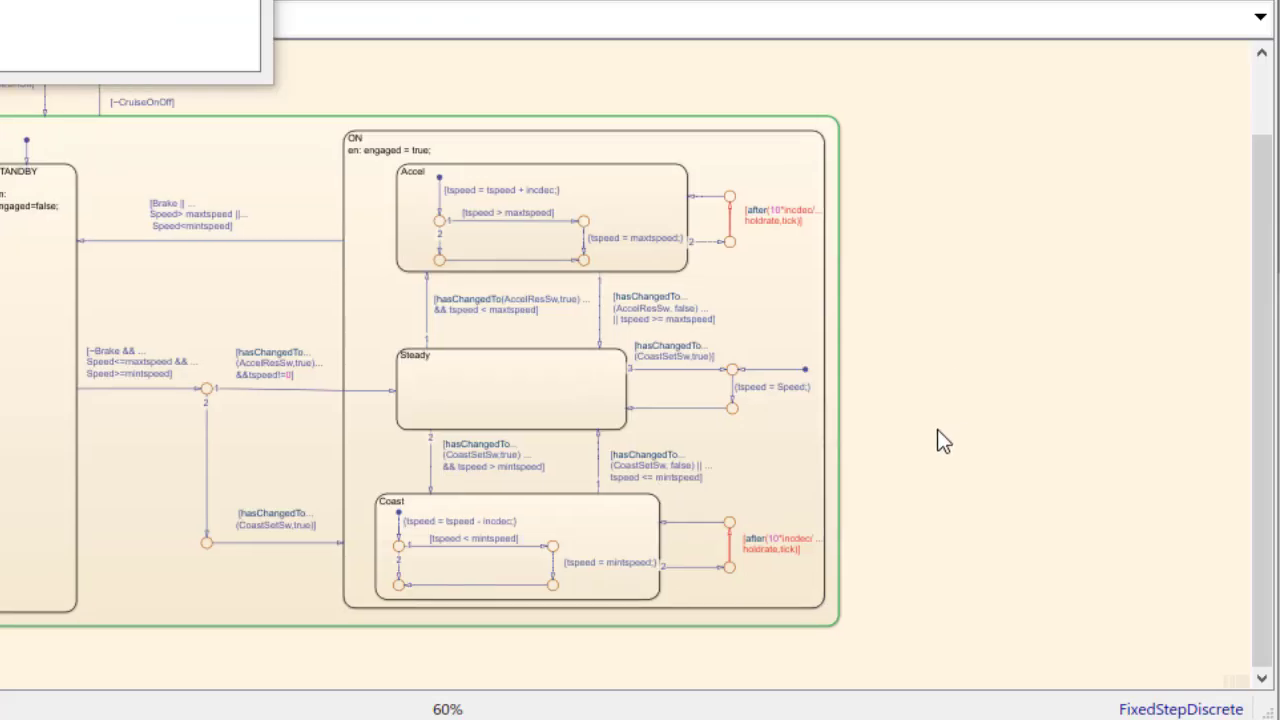
scroll(937, 431, "up", 4)
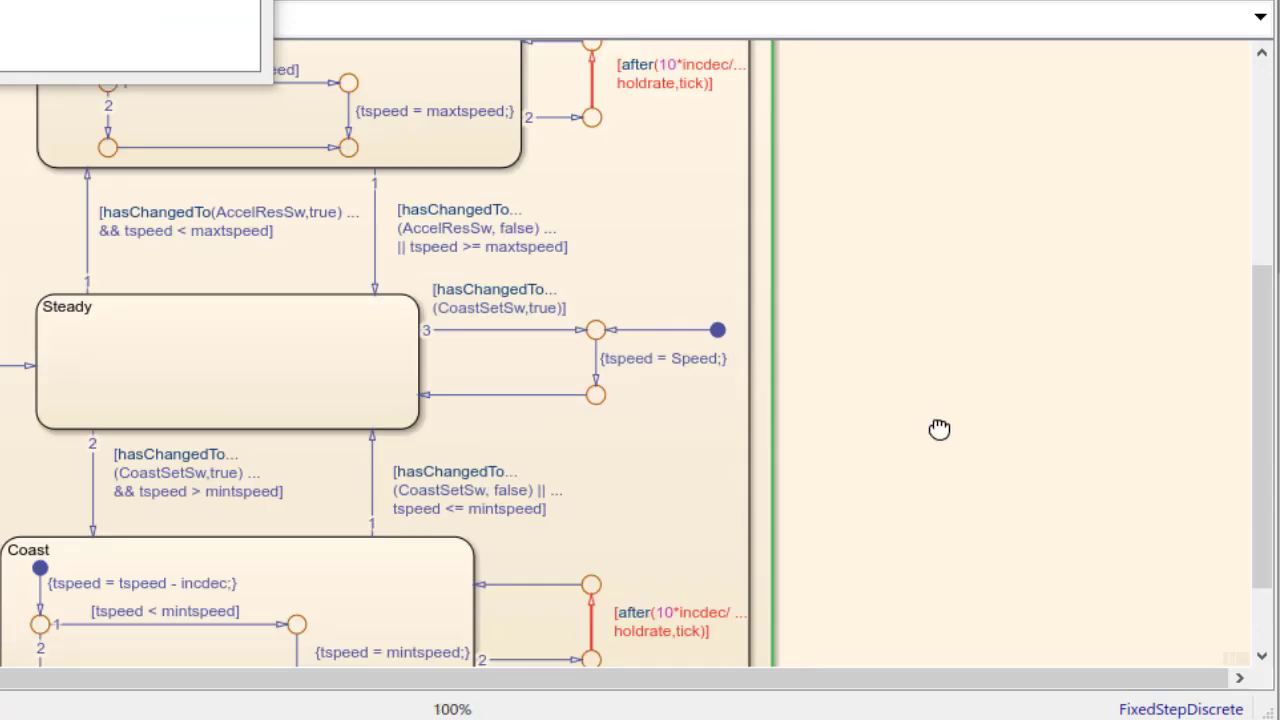
left_click_drag(937, 429, 945, 273)
scroll(943, 271, "up", 1)
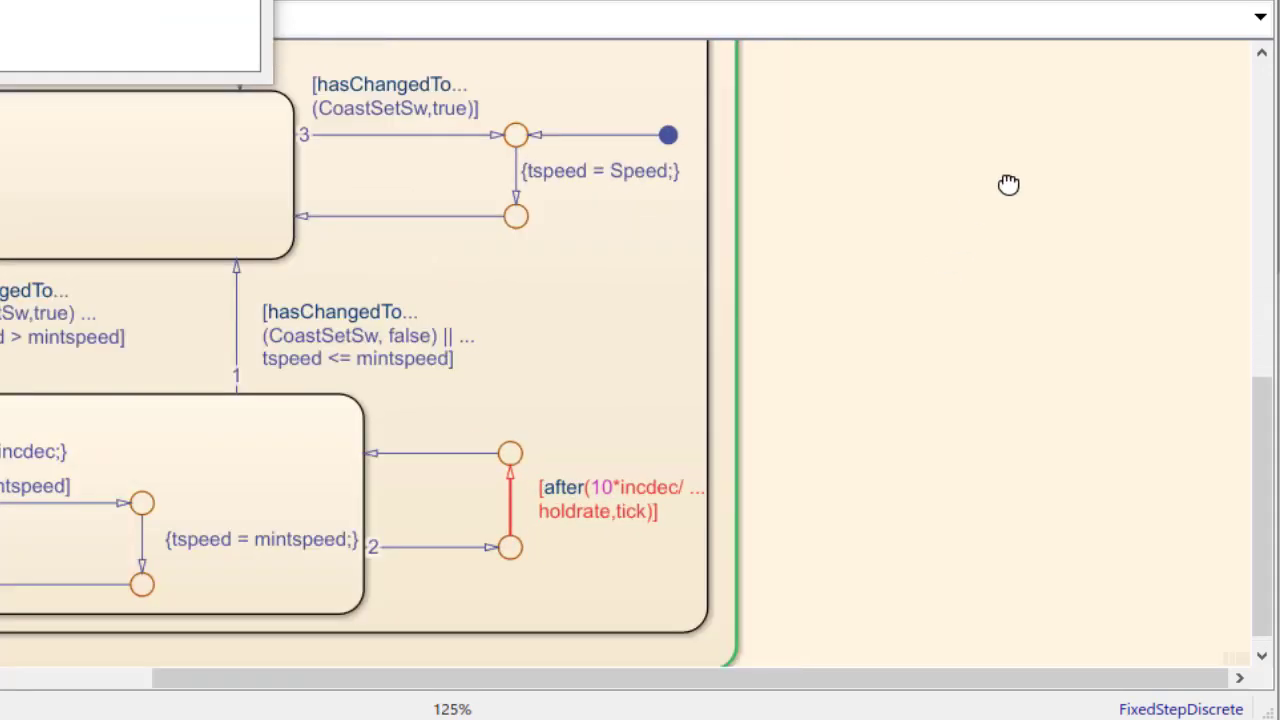
mouse_move(1008, 186)
left_mouse_down()
mouse_move(1021, 153)
mouse_move(1030, 178)
left_mouse_up()
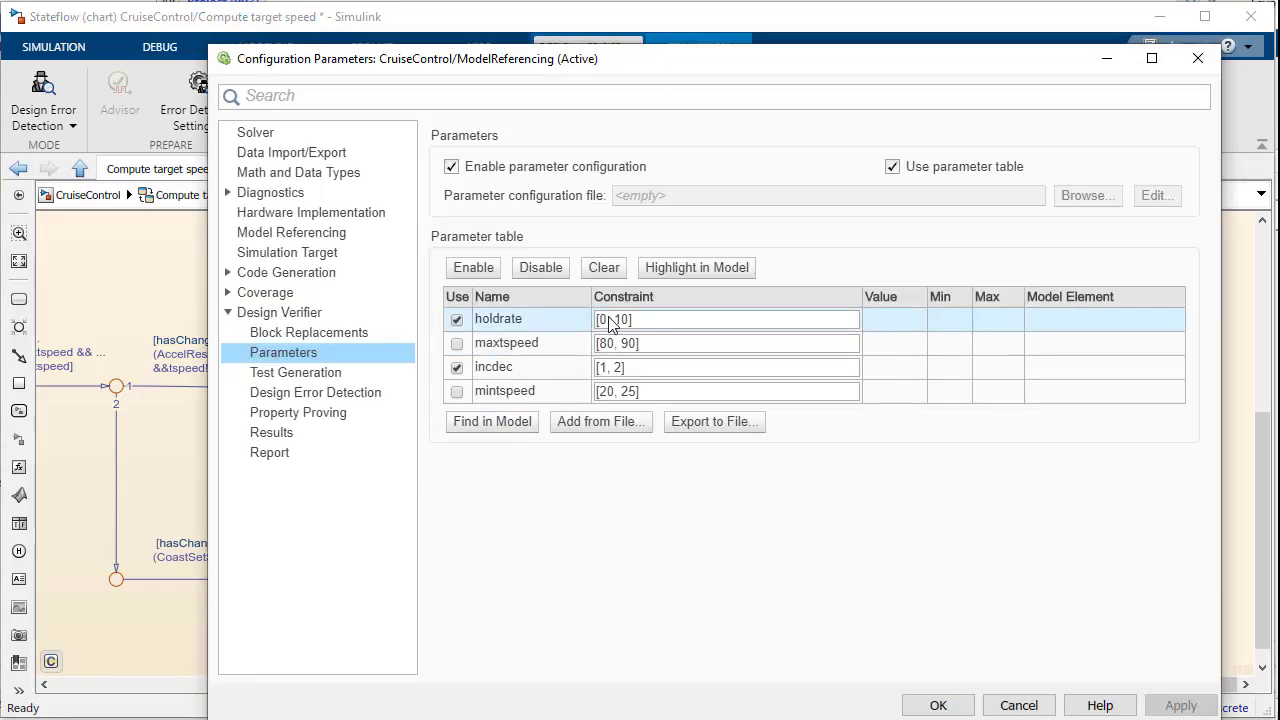
- Change holdrate's Constraint in Design Verifier Parameters to [1, 10], apply, and close the settings
double_click(609, 322)
left_click(608, 320)
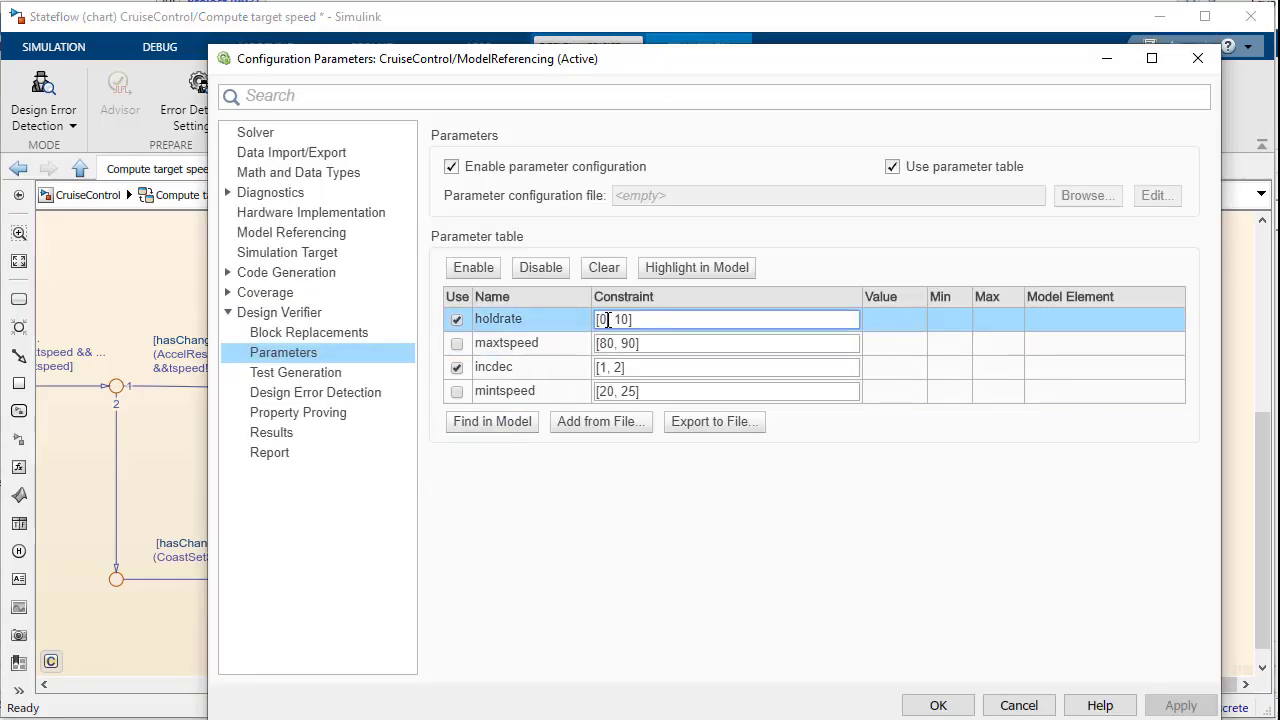
key("BackSpace")
type("1")
key("Return")
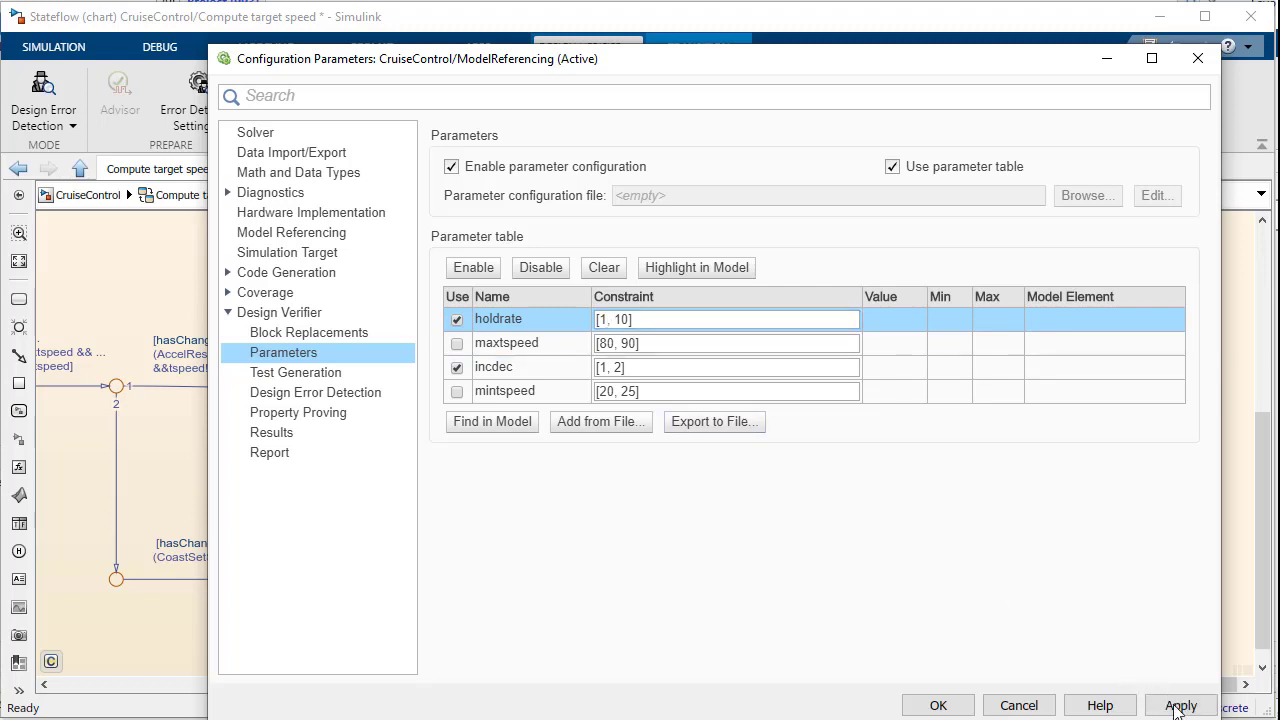
left_click(1180, 706)
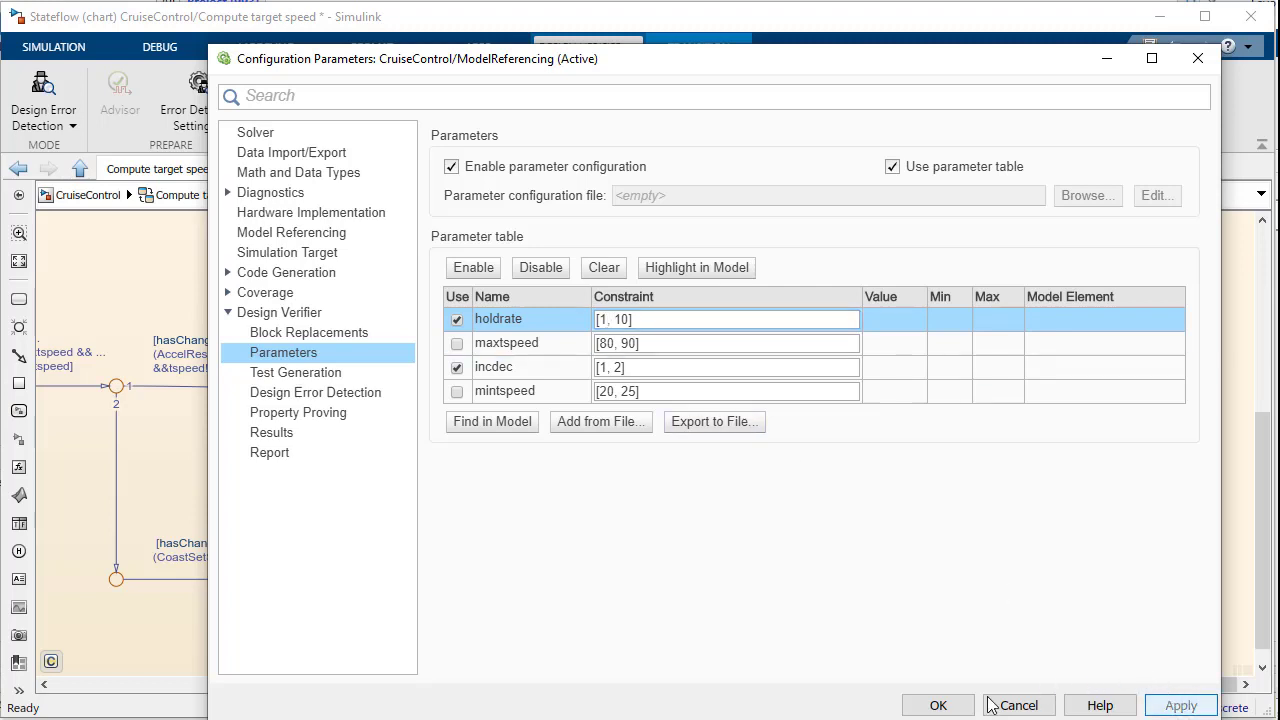
left_click(938, 706)
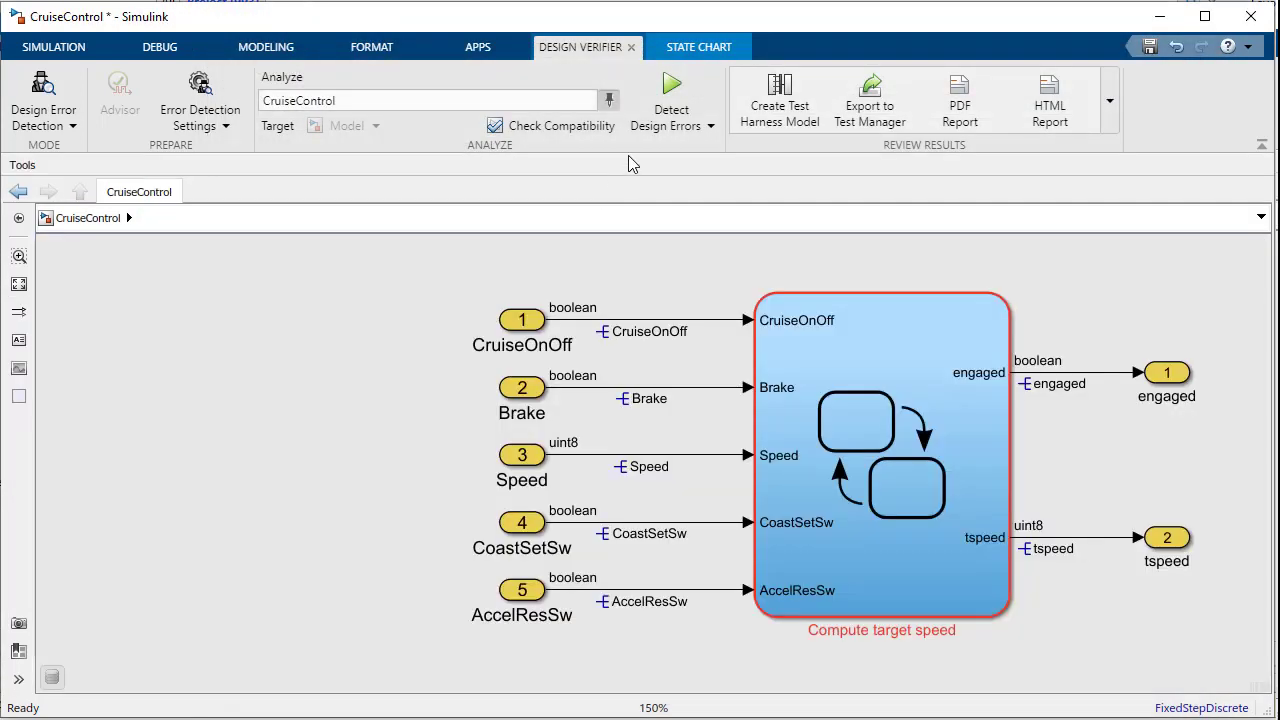
- Rerun design error detection on the top-level model and review the Error Detection Settings
left_click(668, 104)
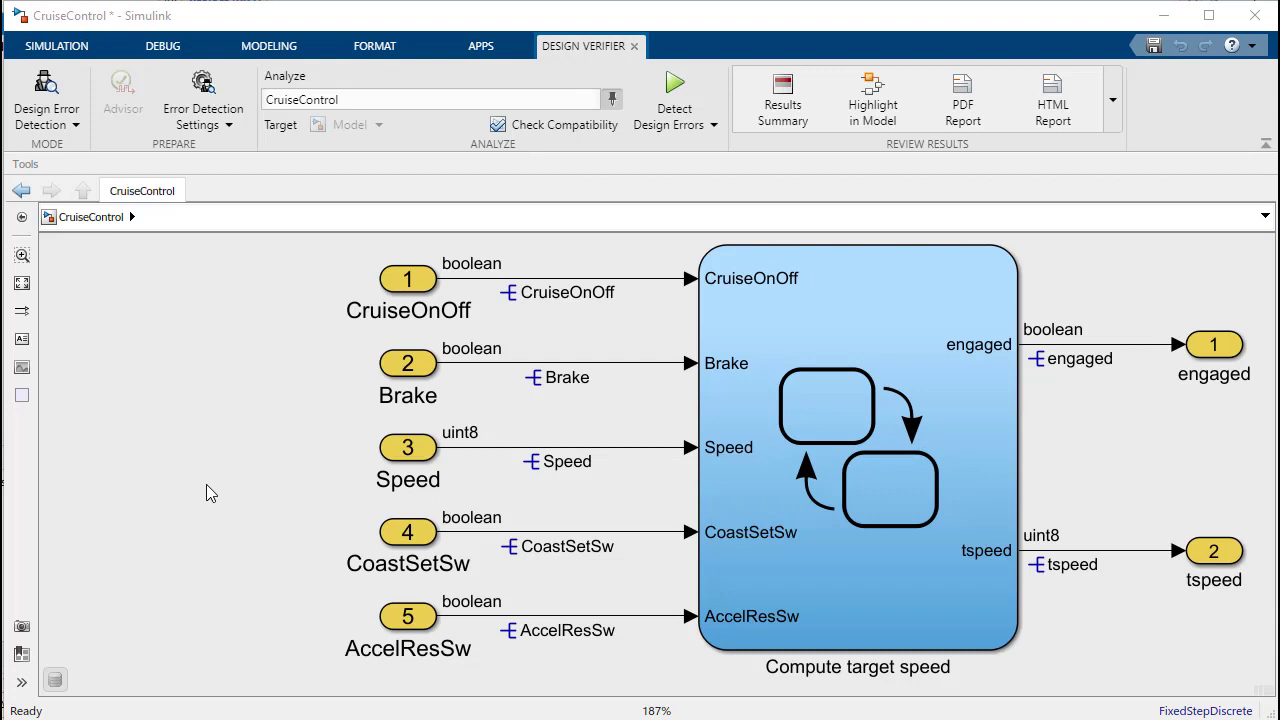
left_click(201, 118)
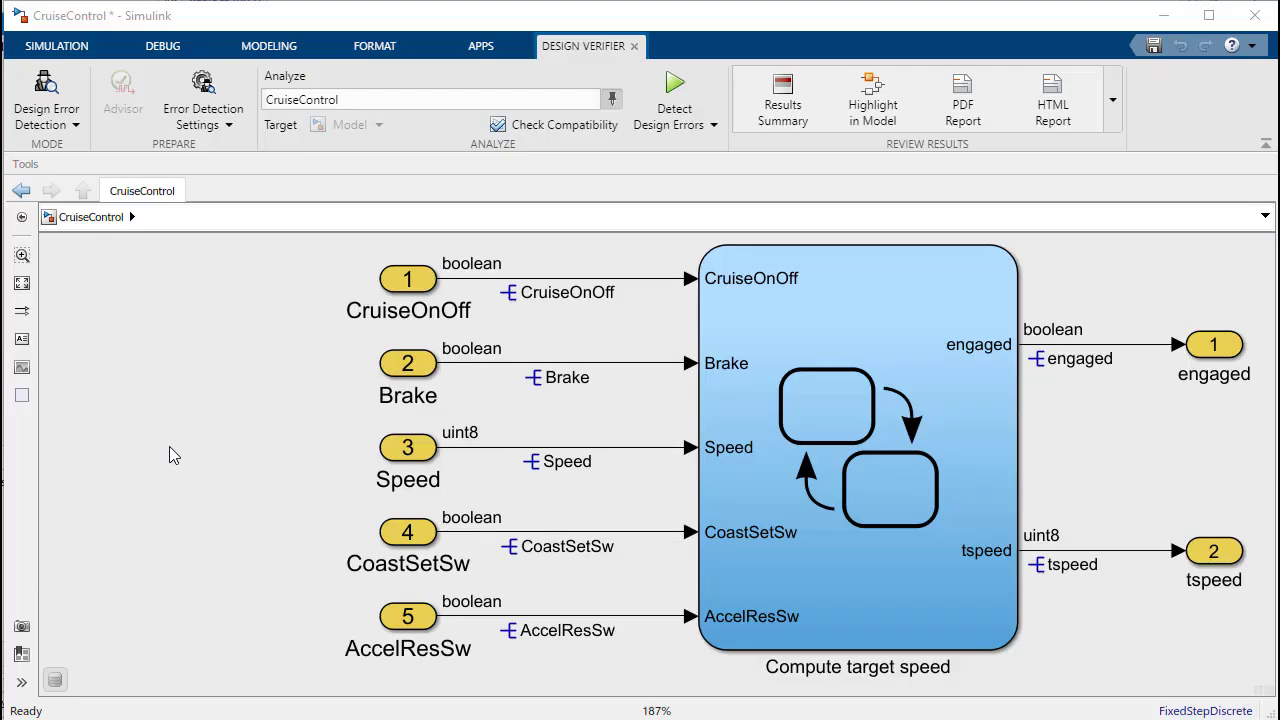
- Expand the analysis mode dropdown to show Test Generation and Property Proving modes
left_click(42, 111)
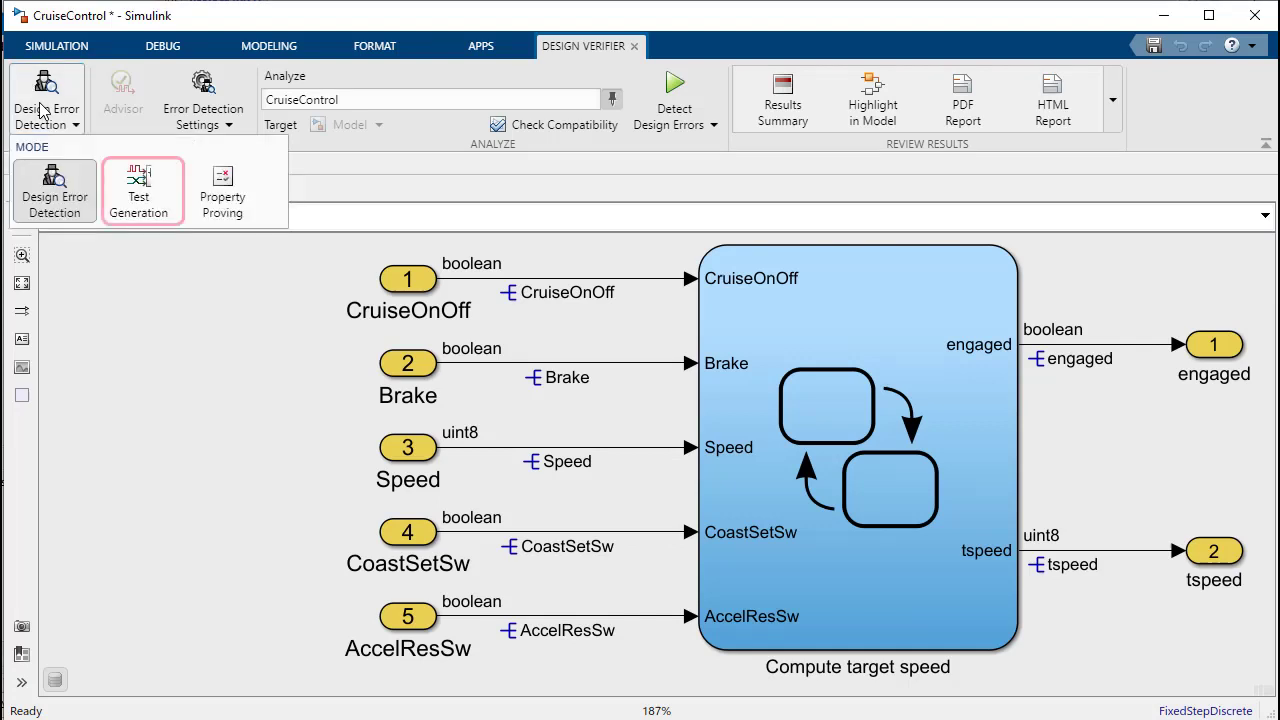